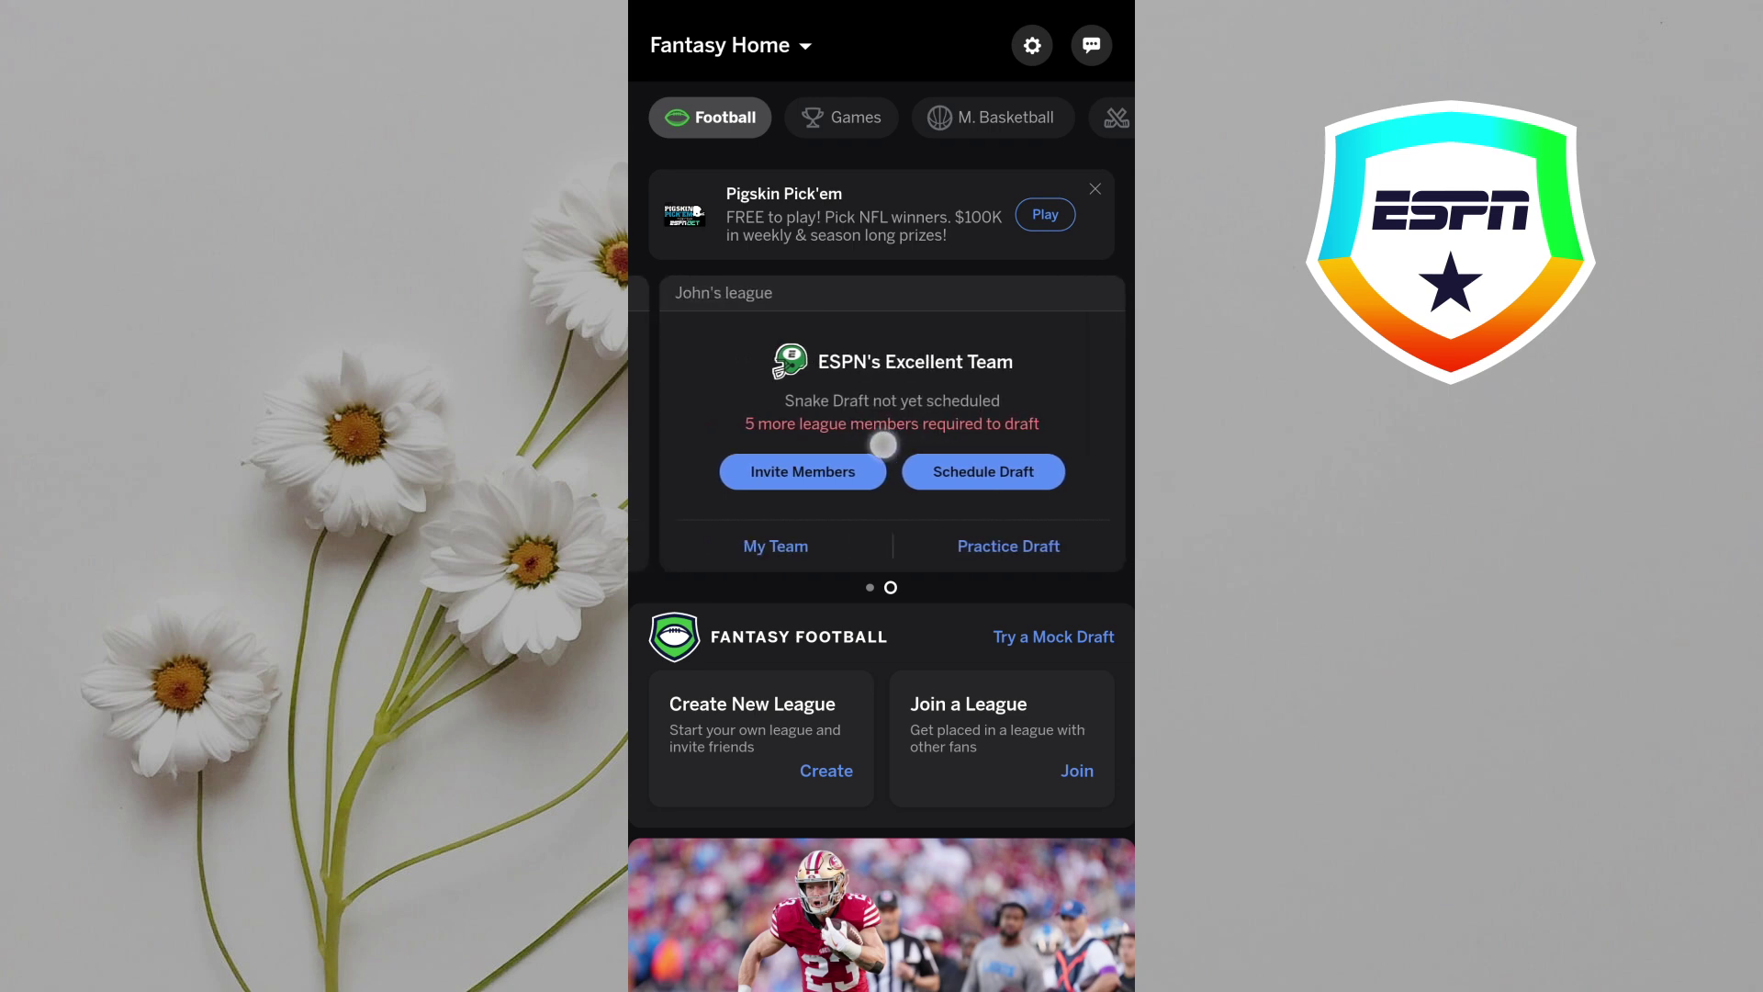
- Reach League Manager's Tools via My Team and the LEAGUE tab for ESPN's Excellent Team's league
{"action": "left_click", "coordinate": [796, 548]}
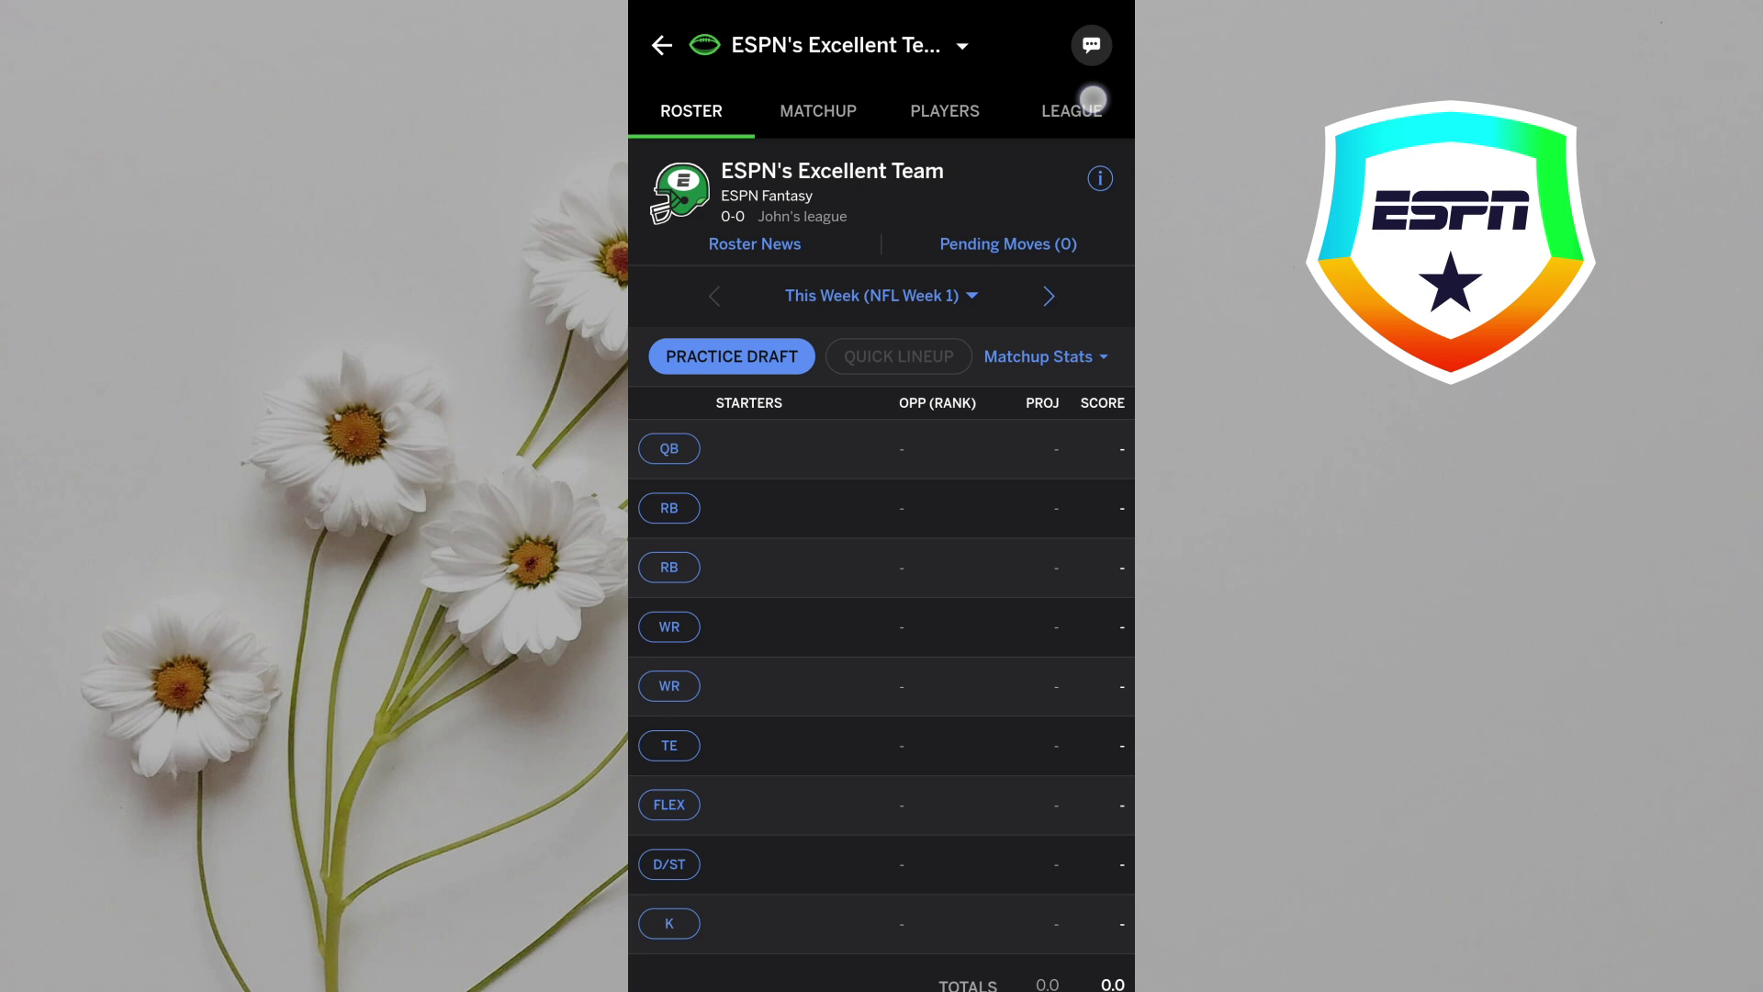
{"action": "left_click", "coordinate": [1069, 111]}
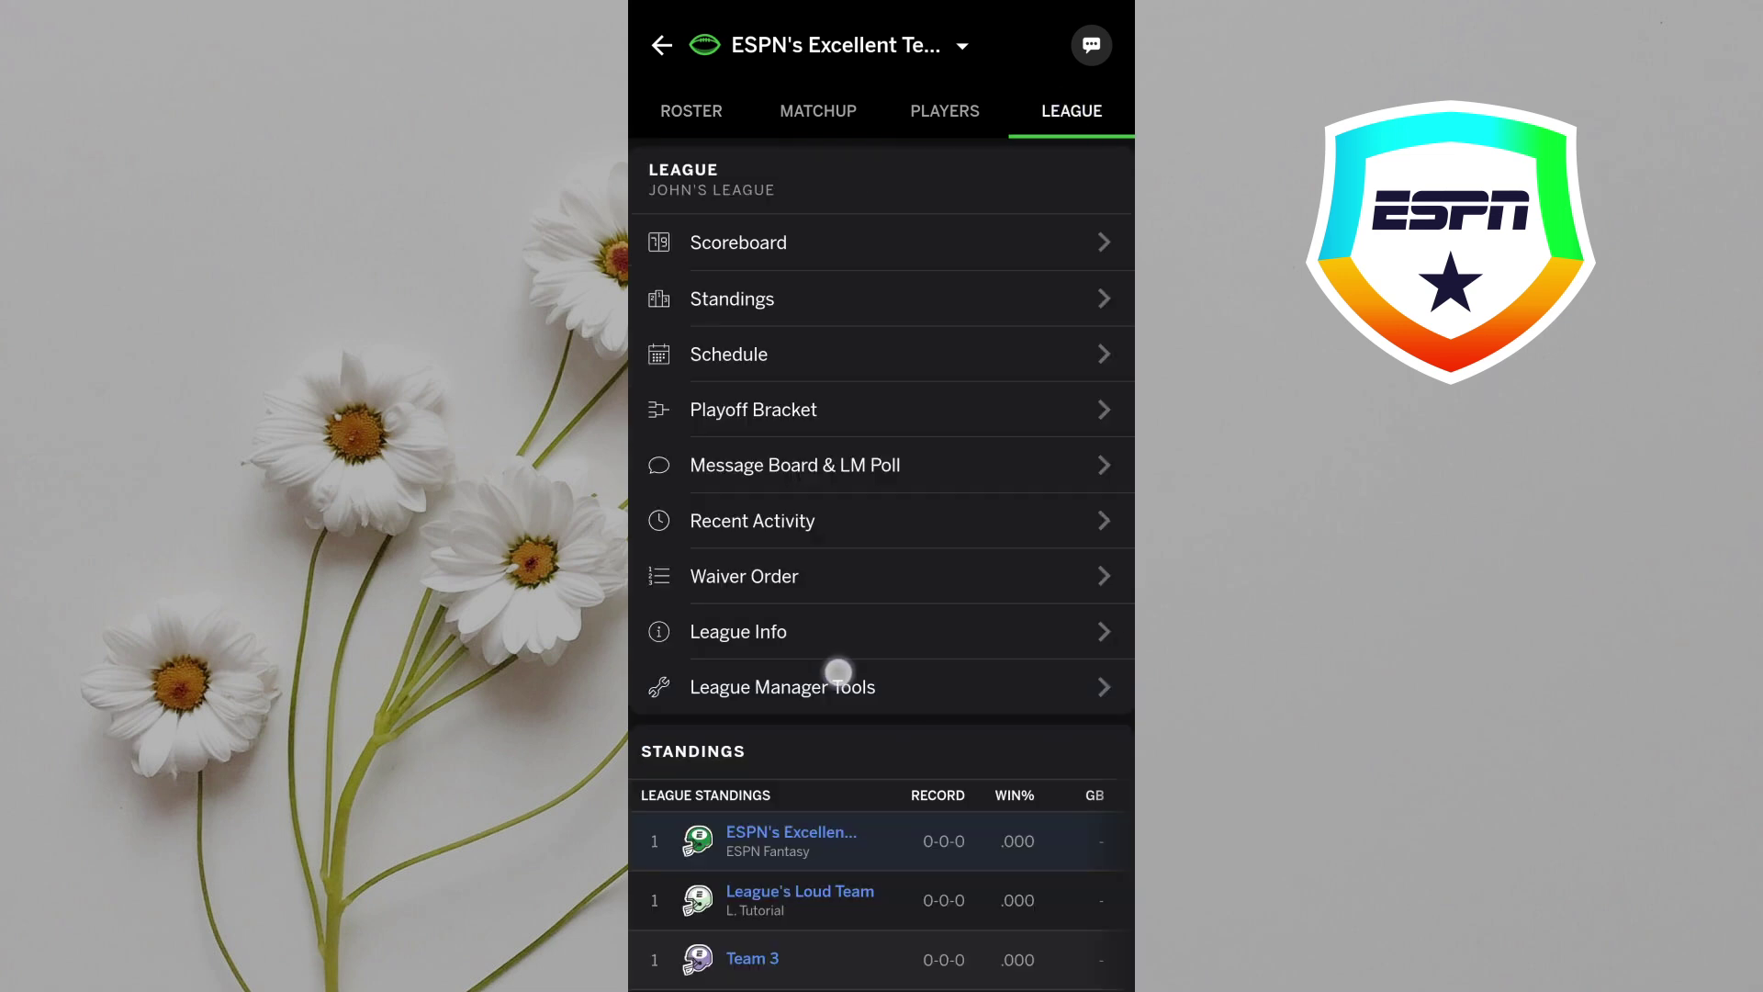
{"action": "left_click", "coordinate": [911, 704]}
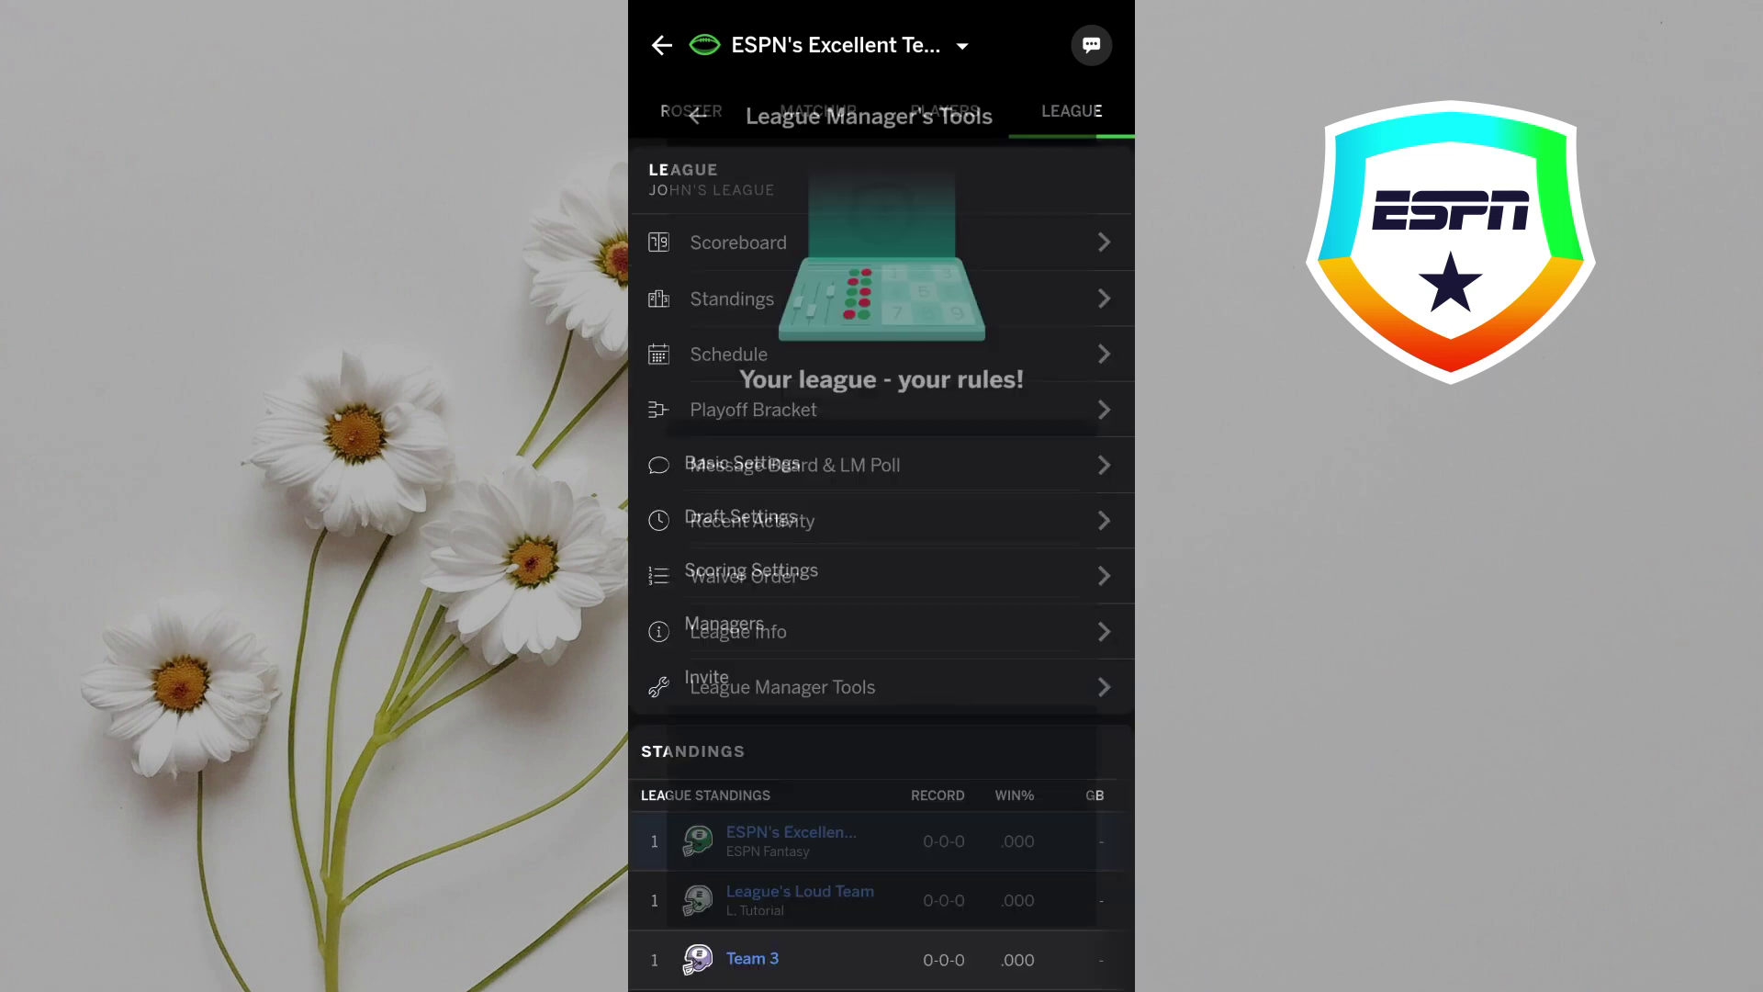
- Open Edit Managers from League Manager's Tools to list both teams' managers
{"action": "left_click", "coordinate": [859, 656]}
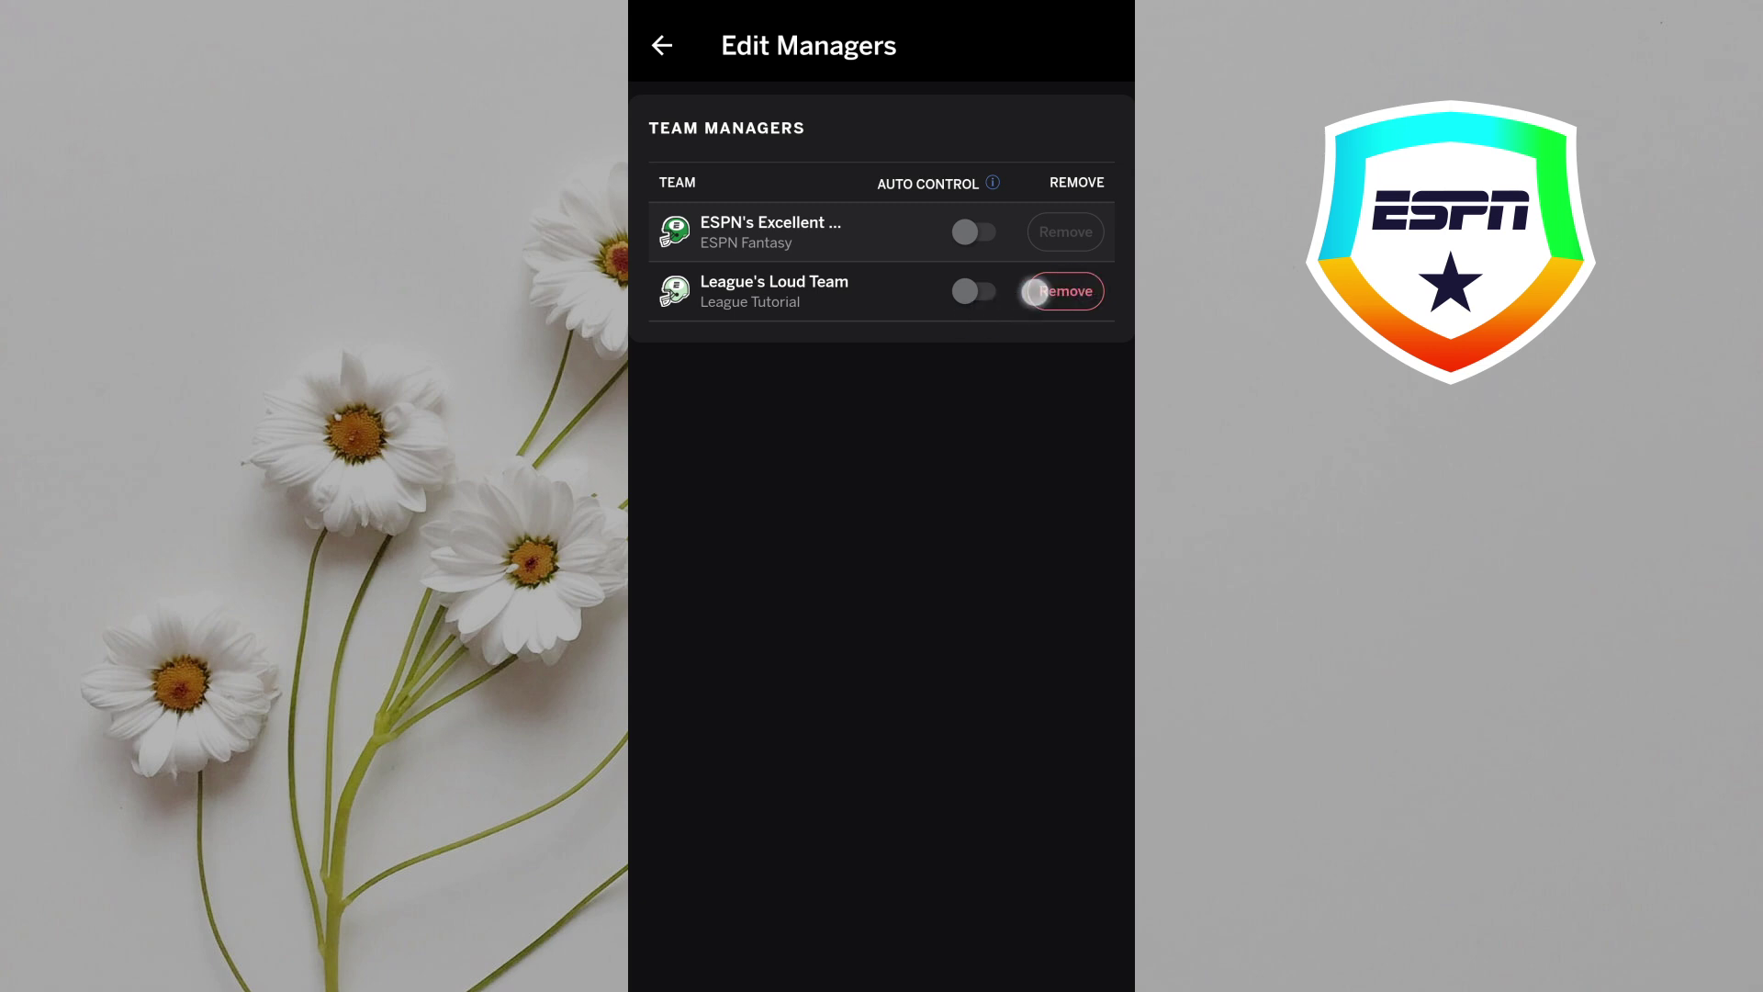
- Remove League Tutorial as manager of League's Loud Team and confirm the removal
{"action": "left_click", "coordinate": [1065, 291]}
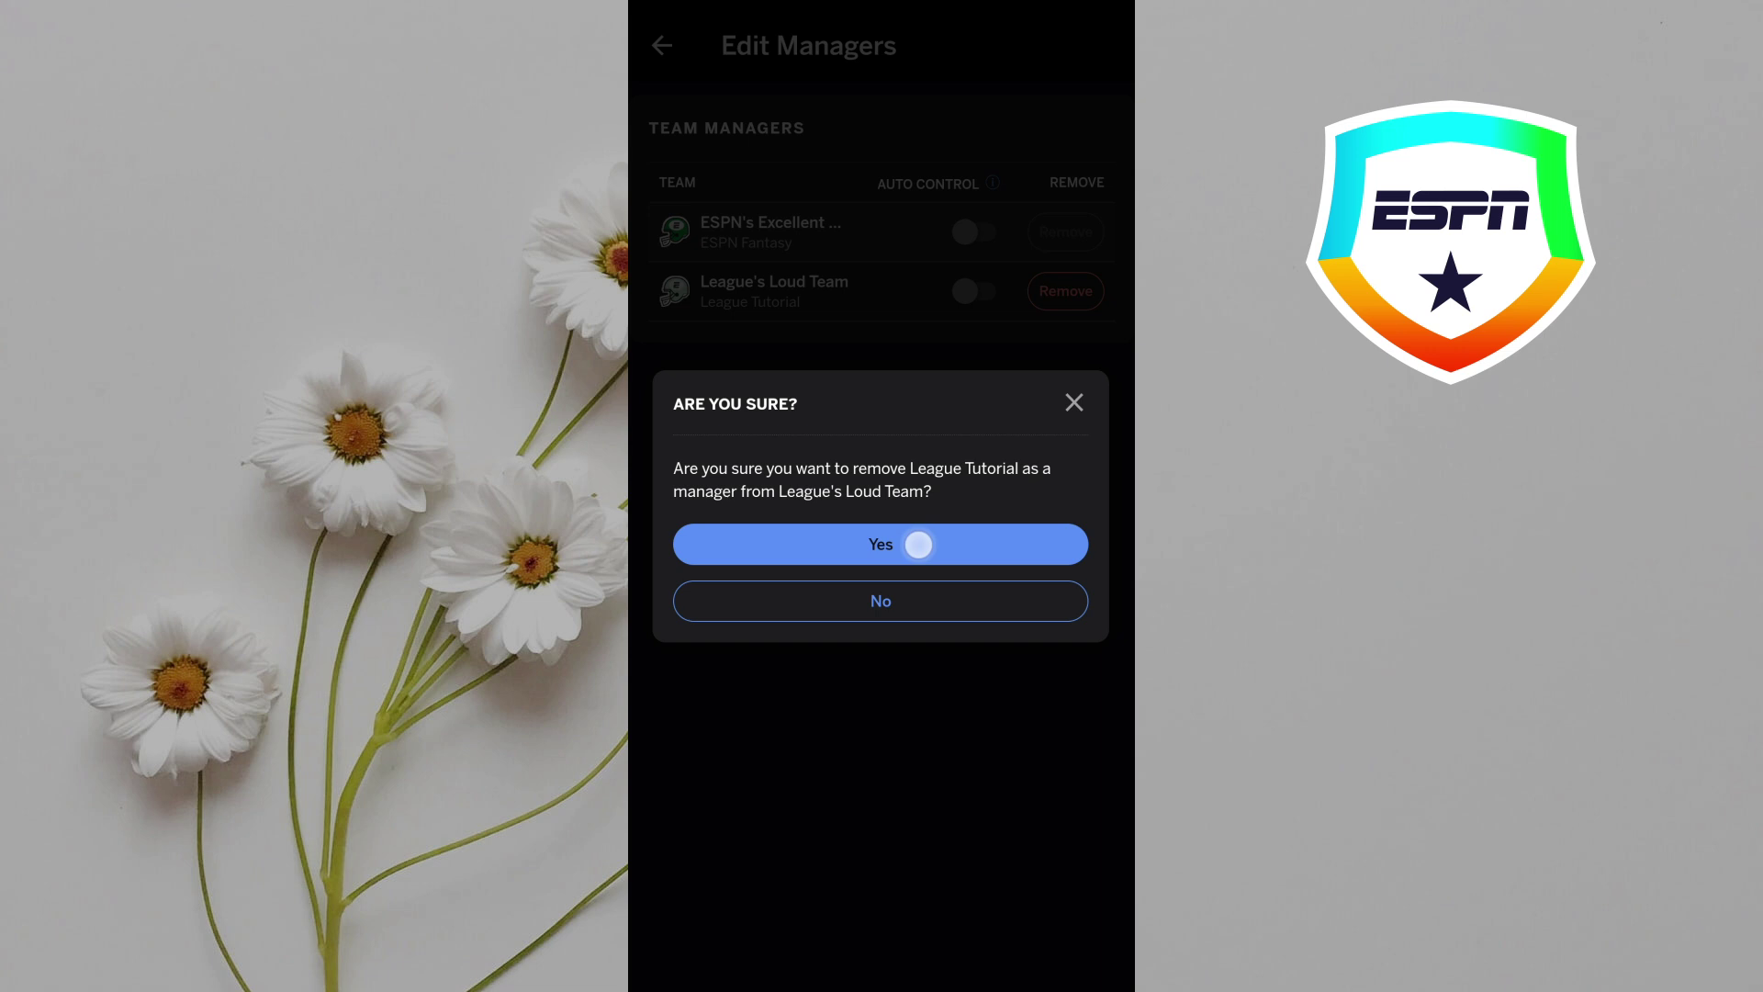
{"action": "left_click", "coordinate": [881, 544]}
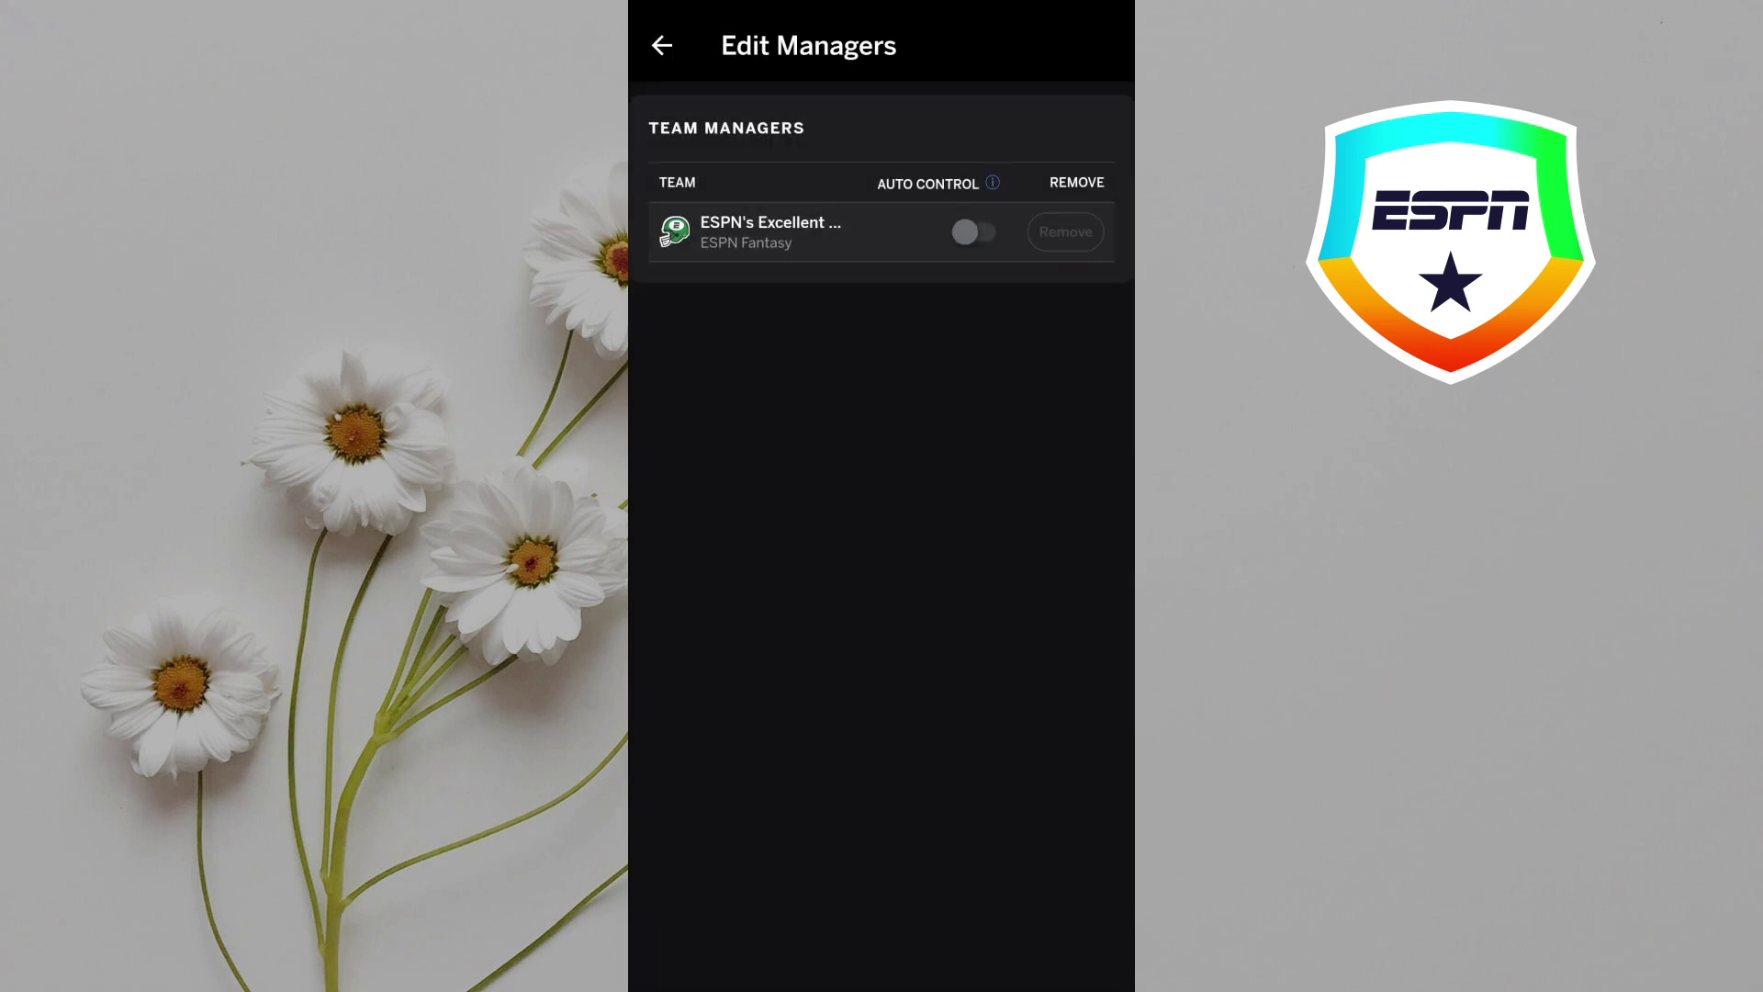